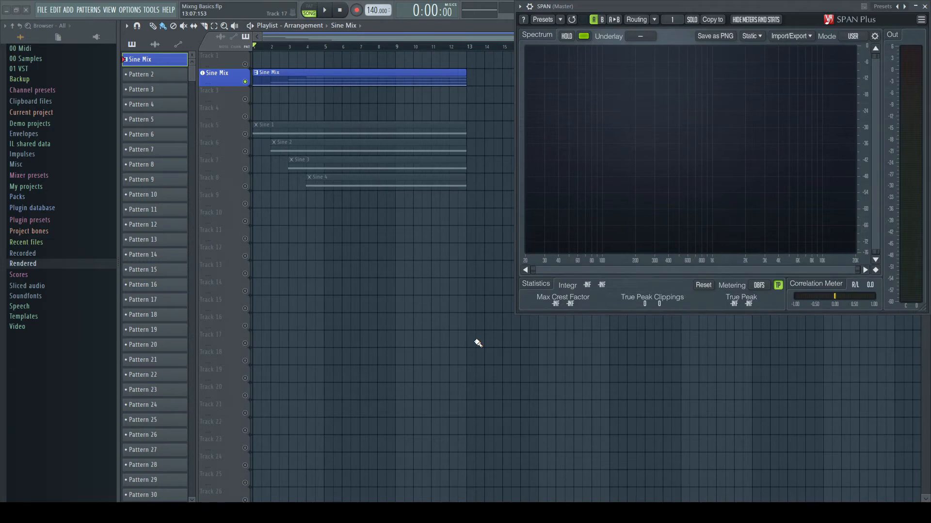
# Play the Sine Mix pattern, review its notes in the piano roll, and check its spectrum and true peak in SPAN.
pyautogui.press('space')
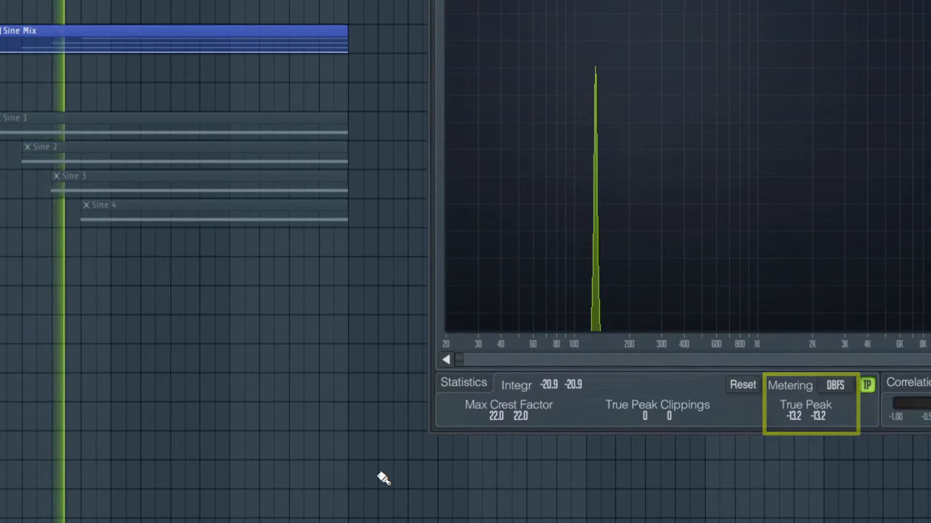
pyautogui.press('space')
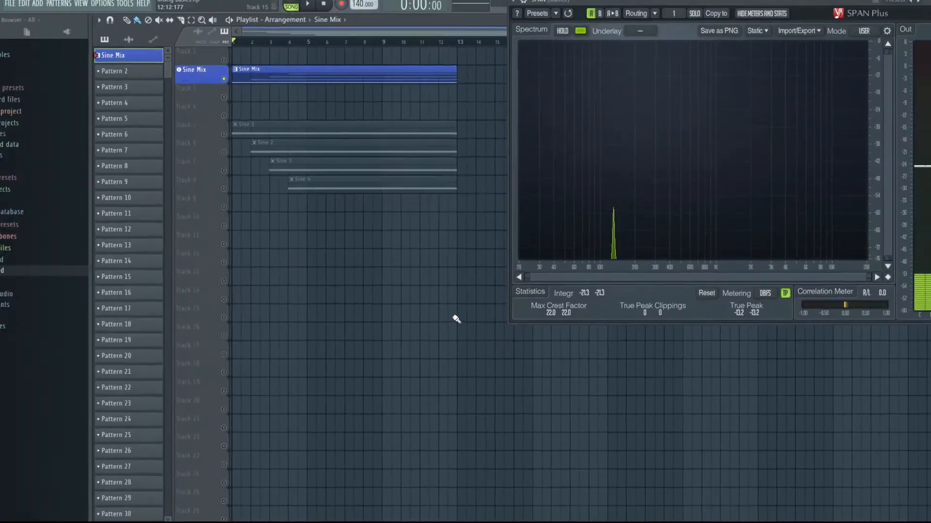
pyautogui.press('F7')
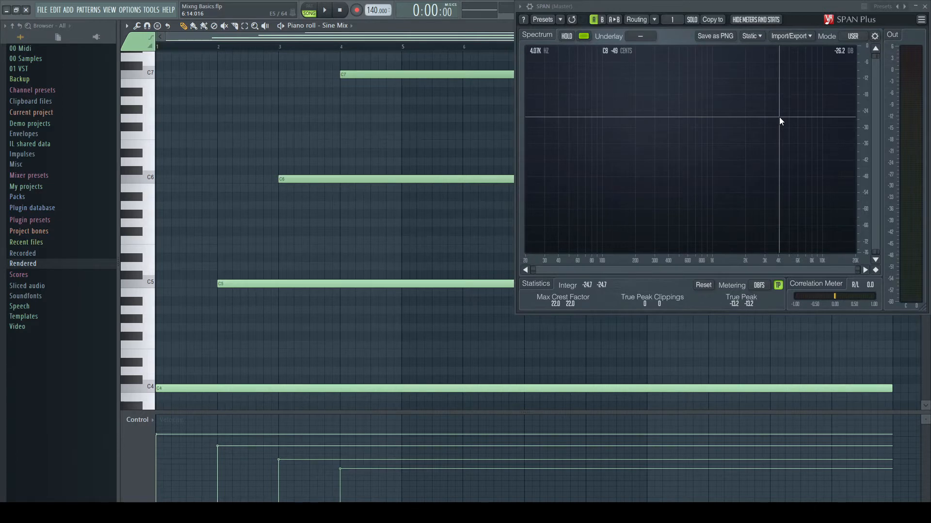
pyautogui.press('F5')
pyautogui.press('space')
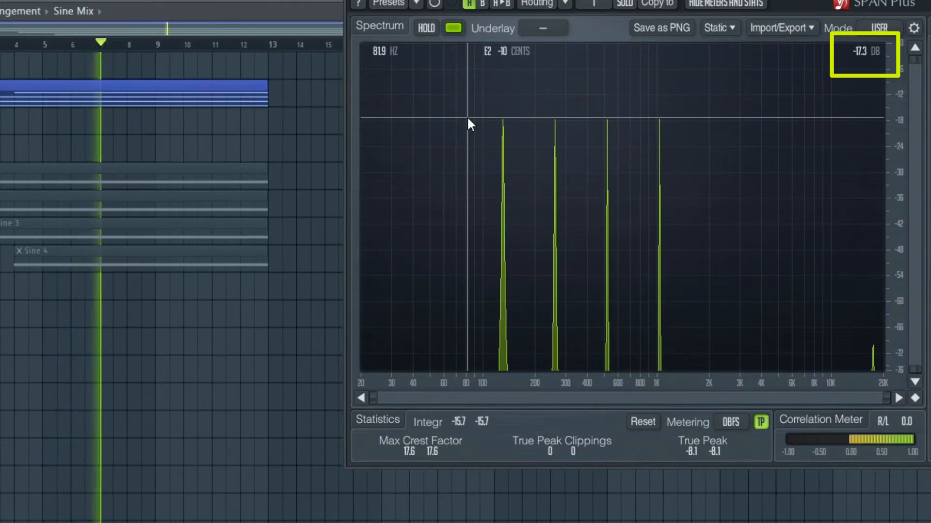
pyautogui.press('space')
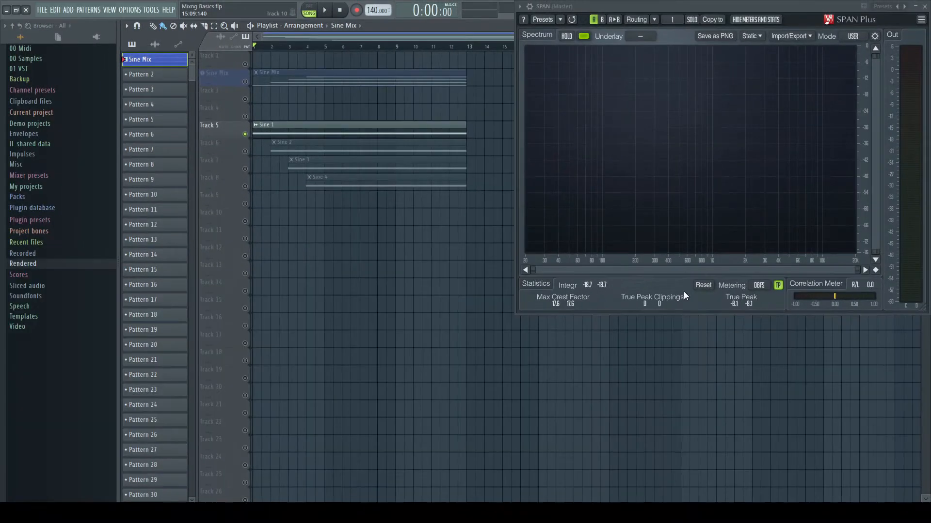
# Reset the SPAN statistics and play the Sine 1 track alone to measure its level.
pyautogui.click(704, 286)
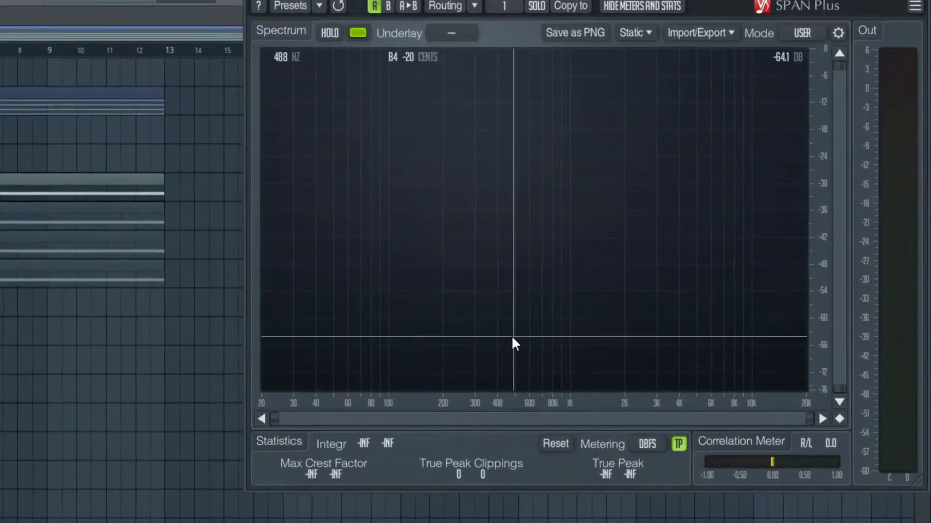
pyautogui.press('space')
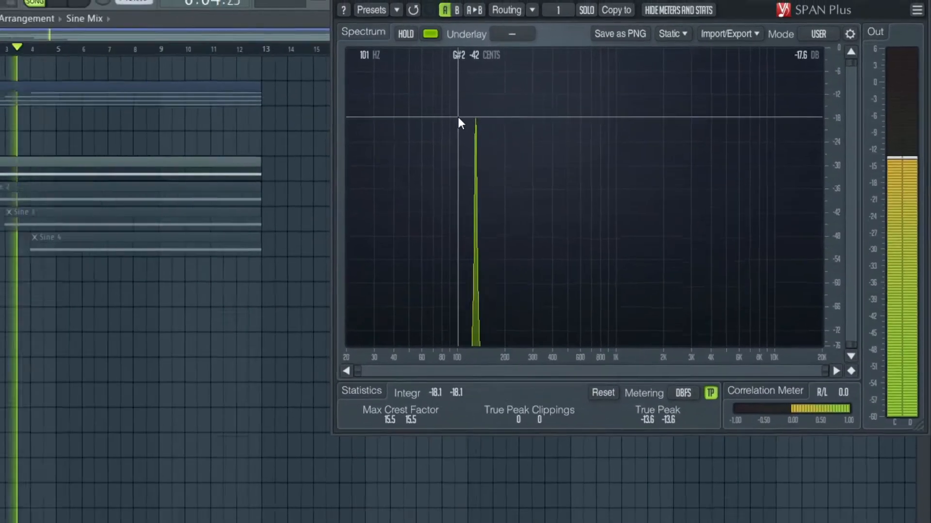
pyautogui.press('space')
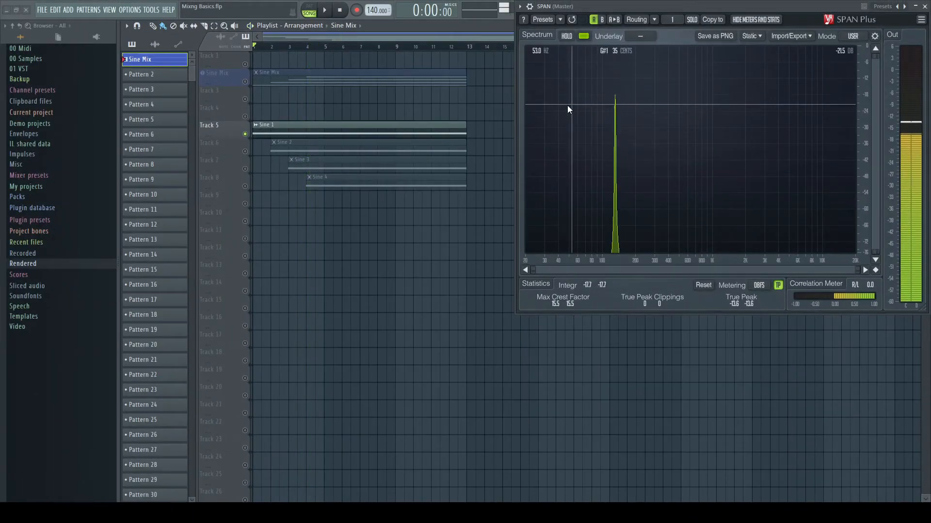
# Unmute the Sine 2, Sine 3 and Sine 4 tracks and play all four sines together.
pyautogui.click(245, 152)
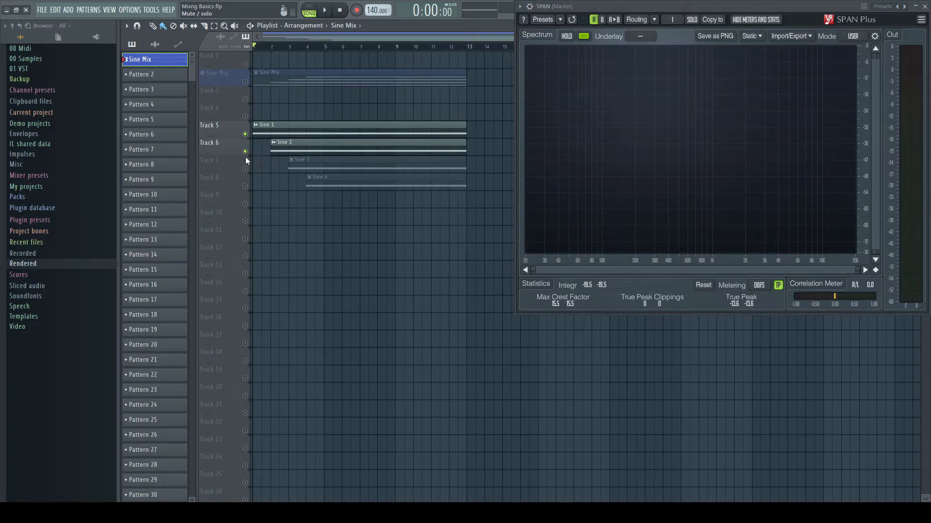
pyautogui.click(245, 169)
pyautogui.click(245, 186)
pyautogui.scroll(-1, 433, 243)
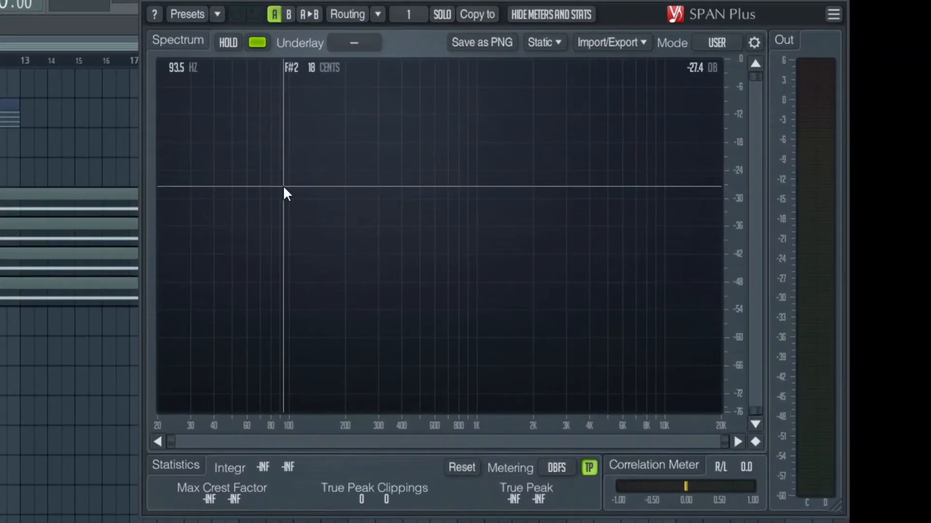
pyautogui.press('space')
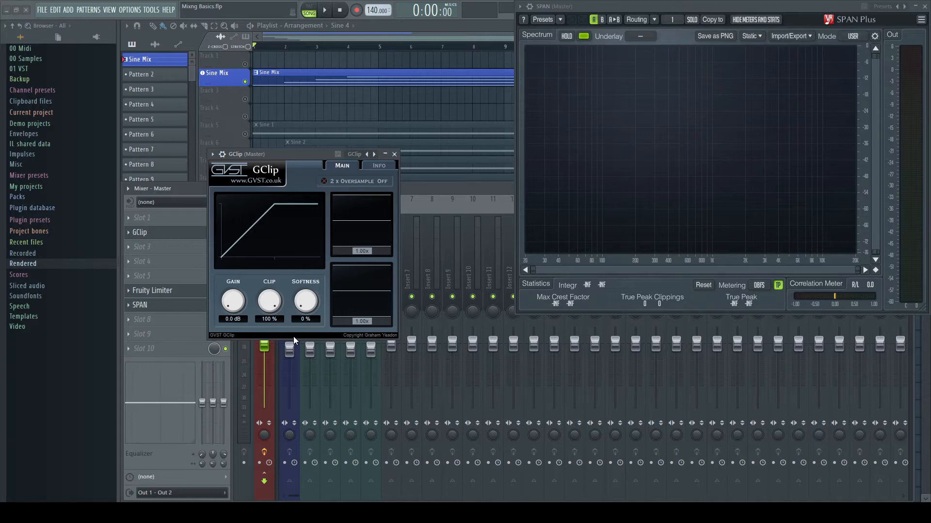
# Set GClip's Clip amount on the master to 44% during Sine Mix playback, and play the four separate sine tracks through it.
pyautogui.press('space')
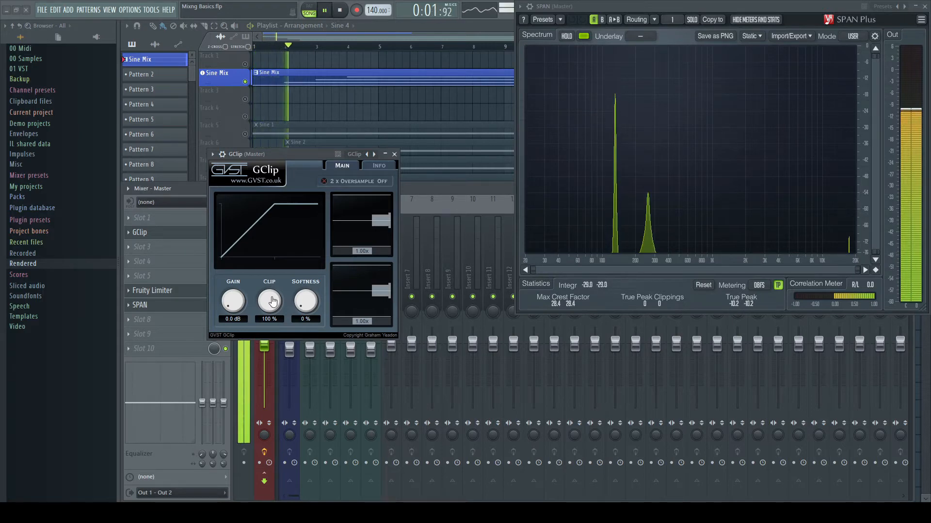
pyautogui.moveTo(269, 301); pyautogui.dragTo(275, 329)
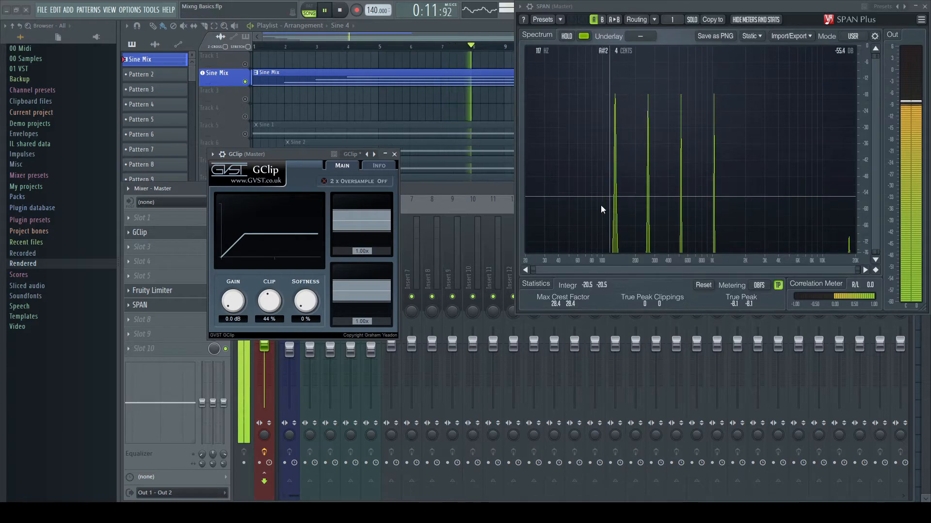
pyautogui.press('space')
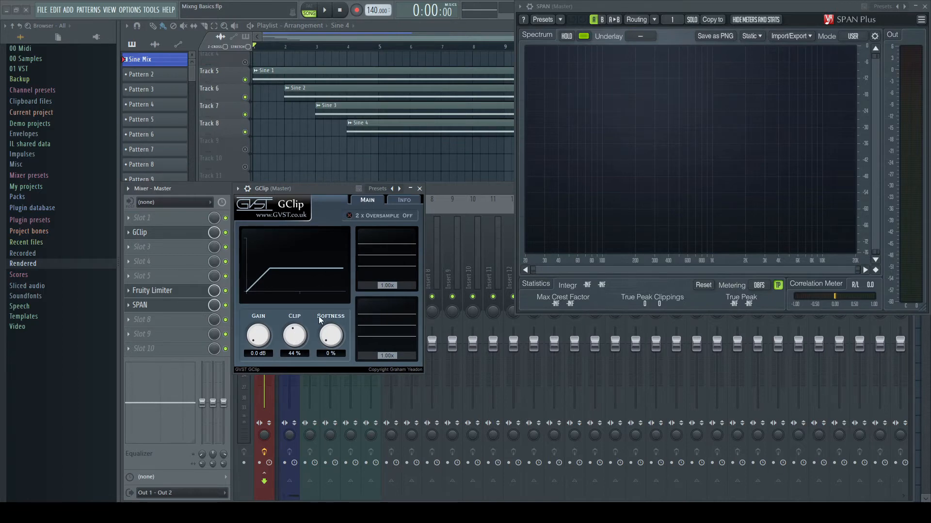
pyautogui.press('space')
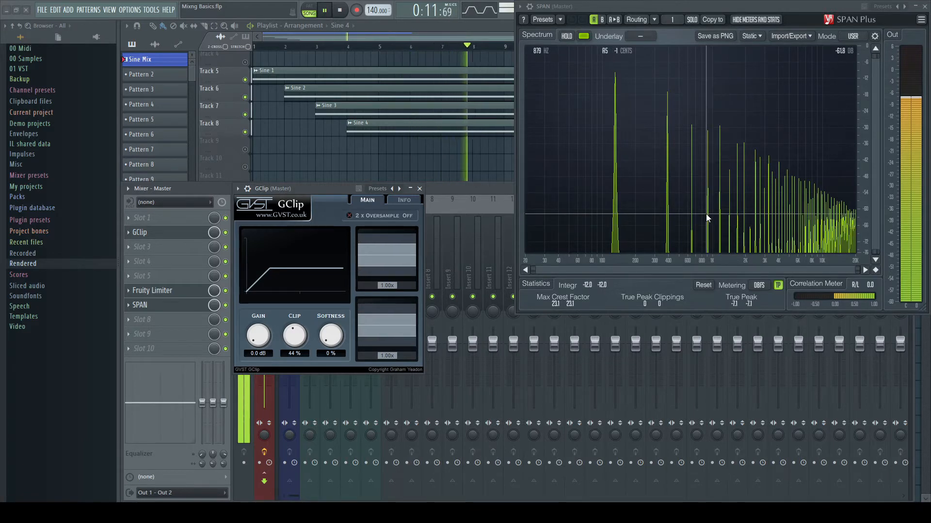
pyautogui.press('space')
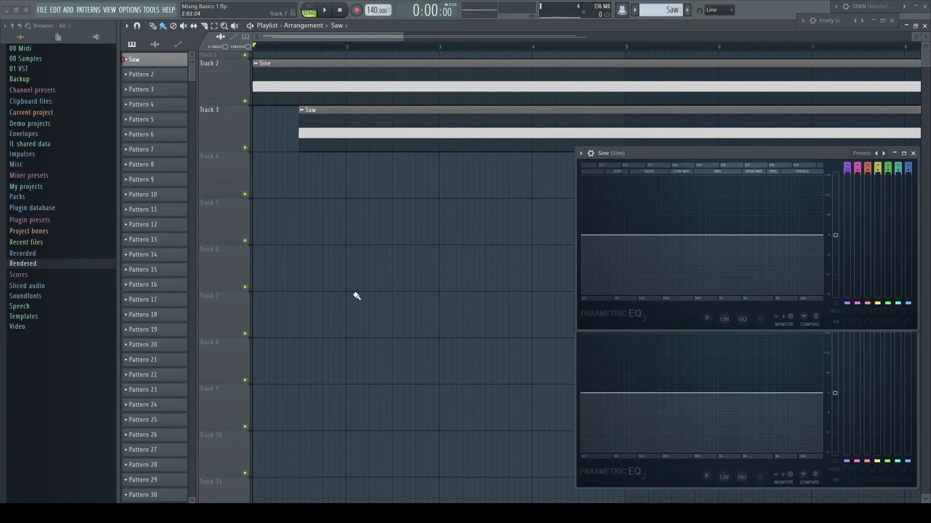
# Play the Sine and Saw tracks together to compare their spectra, and measure the sine in SPAN with the Saw track muted.
pyautogui.press('space')
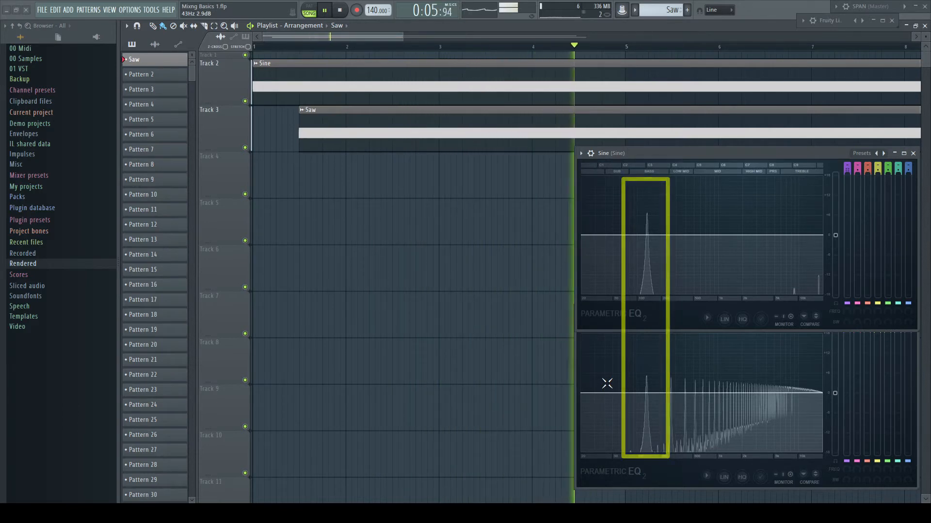
pyautogui.press('space')
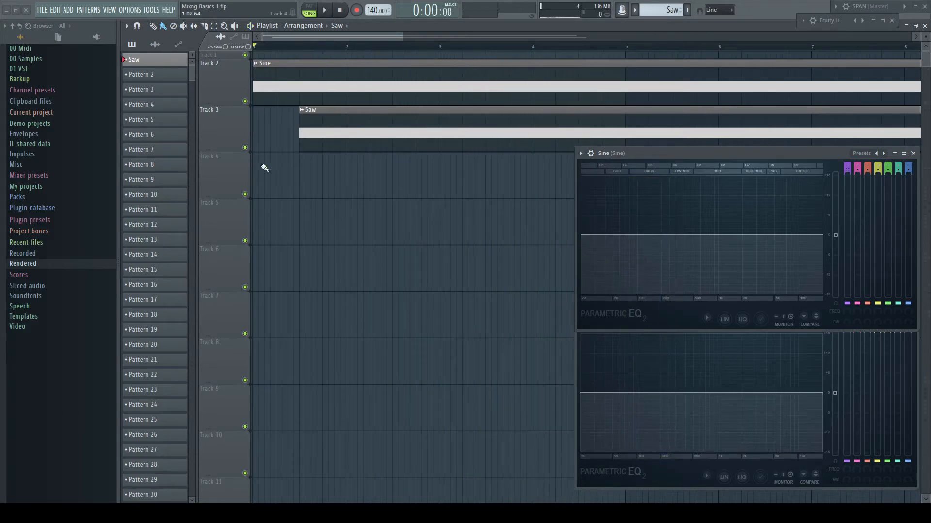
pyautogui.click(245, 148)
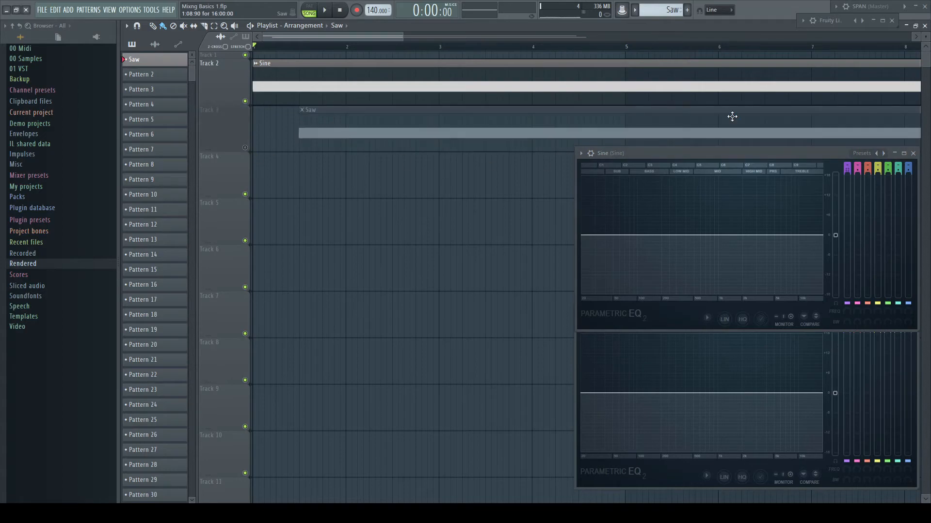
pyautogui.click(916, 6)
pyautogui.press('space')
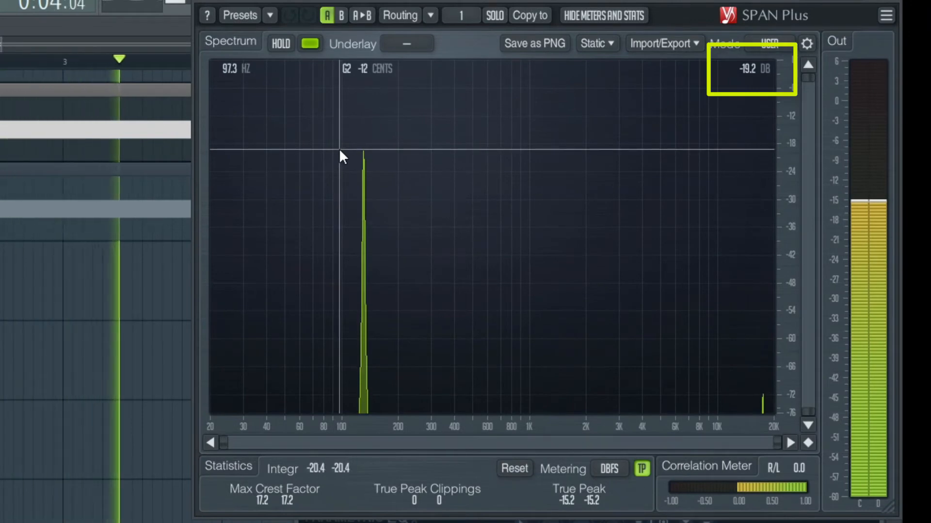
pyautogui.press('space')
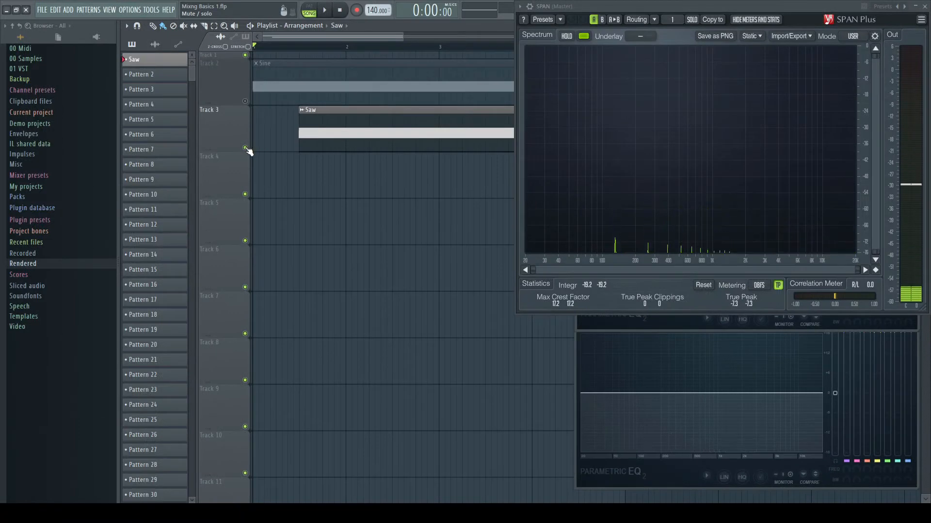
# Unmute the Sine track and play it with the Saw track to measure their combined level in SPAN.
pyautogui.click(244, 102)
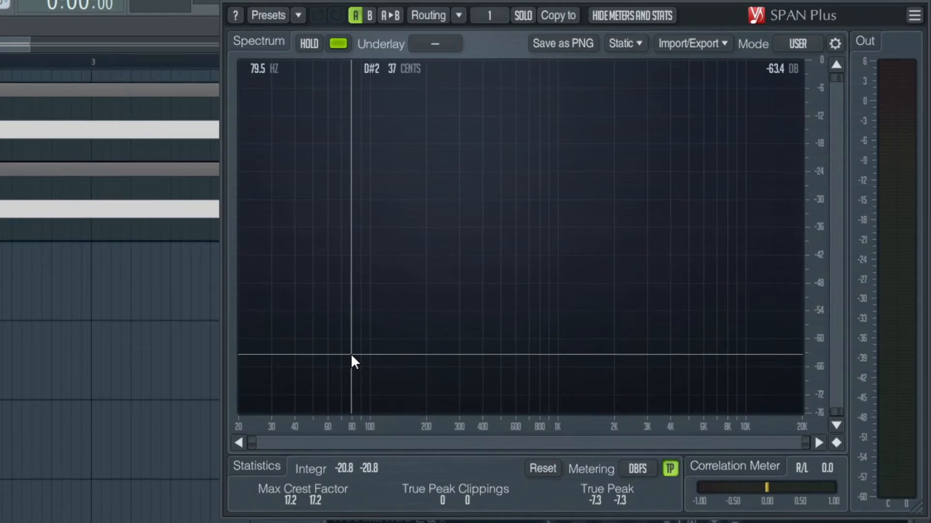
pyautogui.press('space')
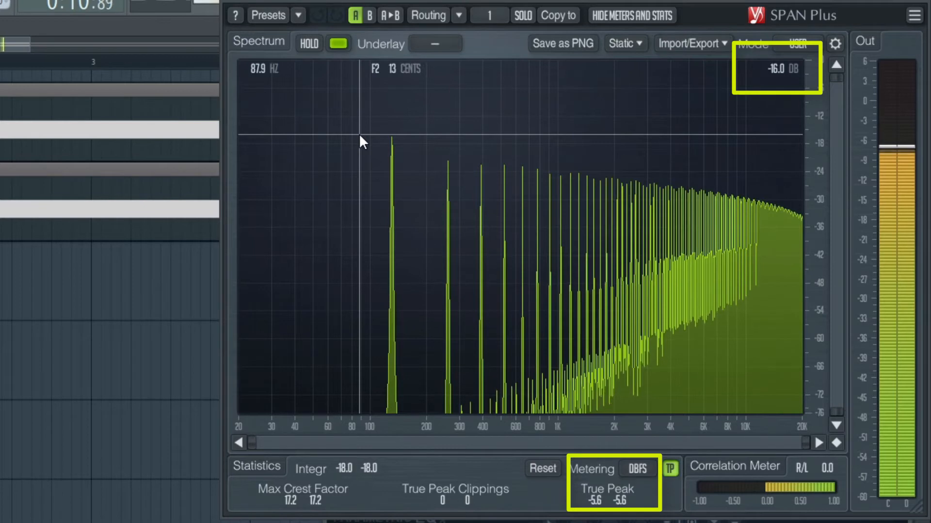
pyautogui.press('space')
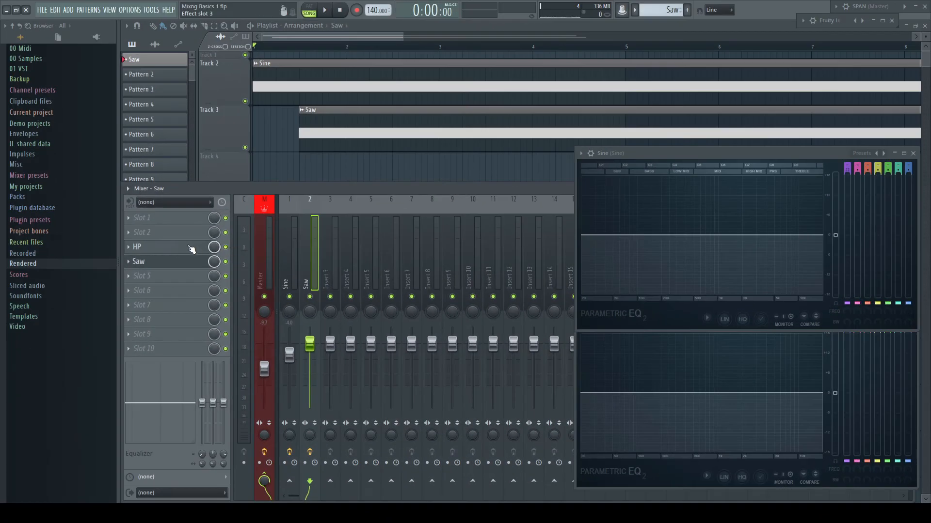
# Inspect the HP filter on the Saw mixer channel and play both tracks to check their low-end overlap in the equalizers and SPAN.
pyautogui.click(185, 246)
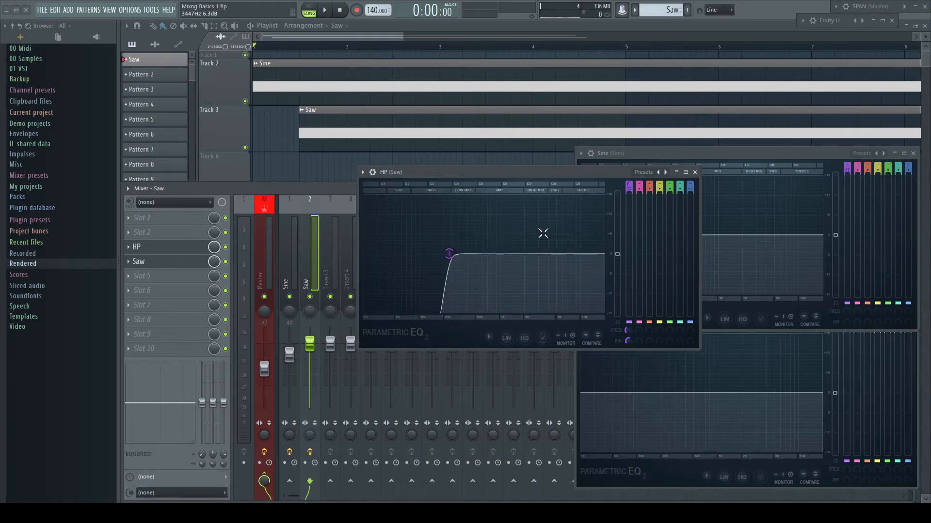
pyautogui.click(695, 173)
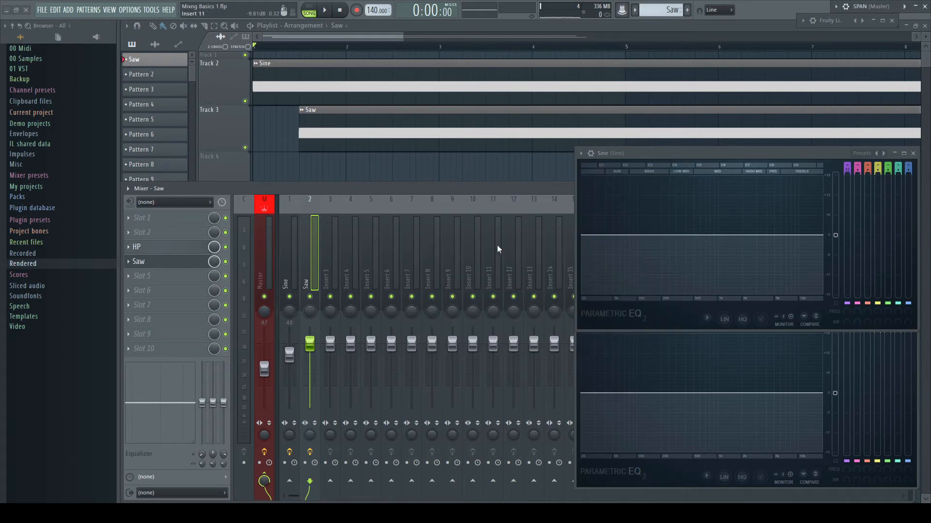
pyautogui.press('space')
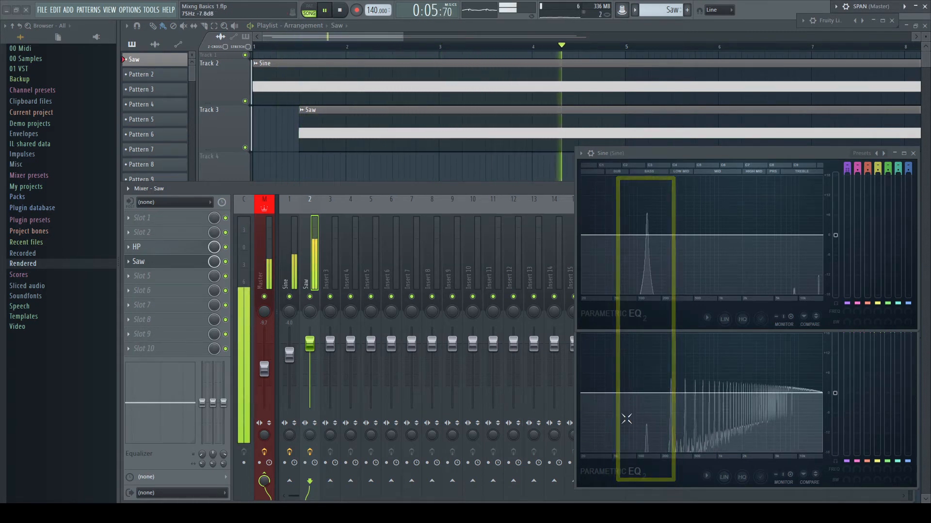
pyautogui.press('space')
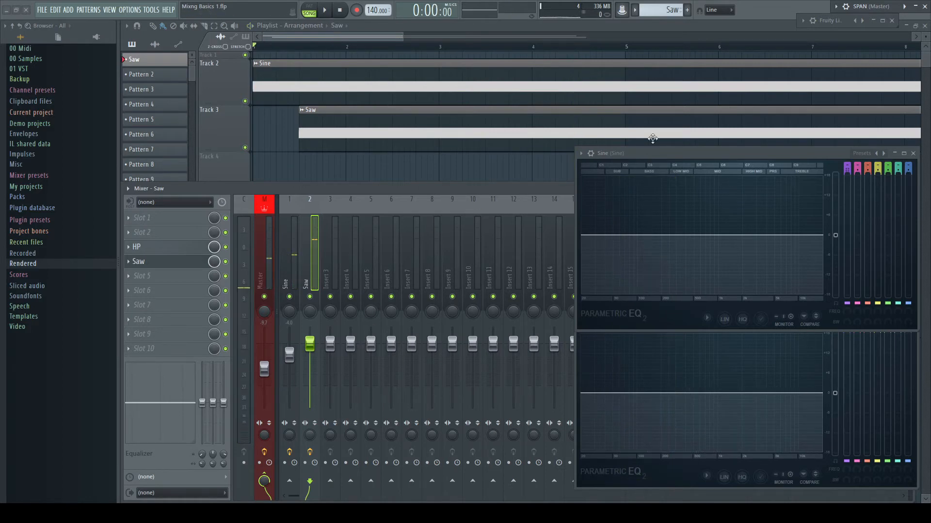
pyautogui.click(915, 7)
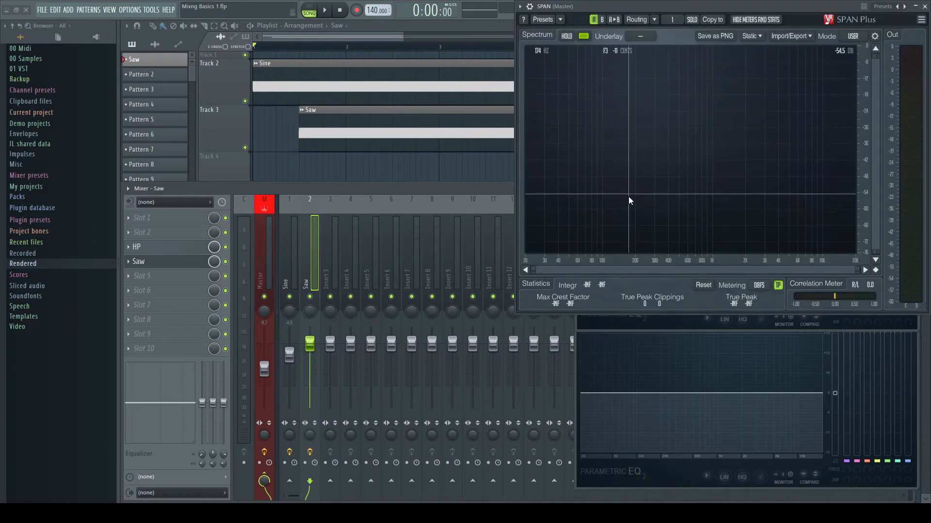
pyautogui.press('space')
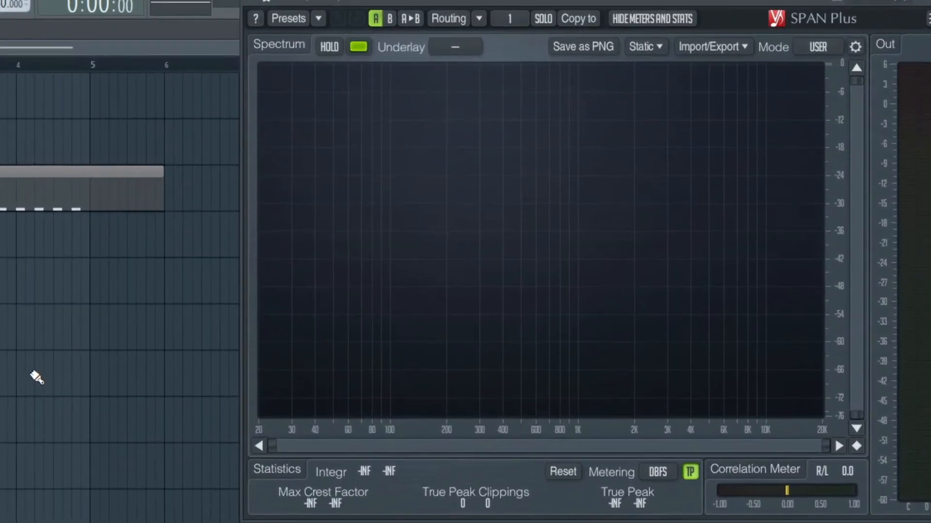
# Play the 3x Osc clip, reset the SPAN statistics, and replay it routed to the Delay channel to compare true peaks.
pyautogui.press('space')
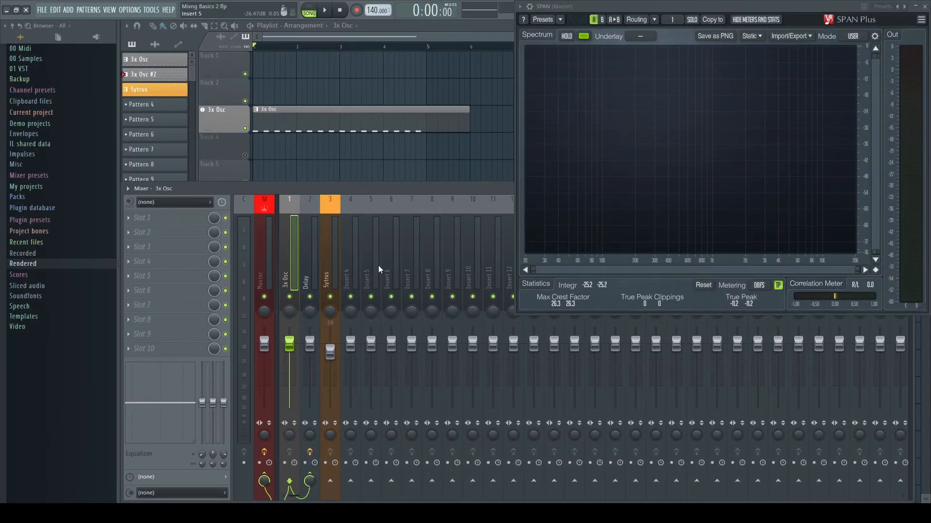
pyautogui.click(702, 285)
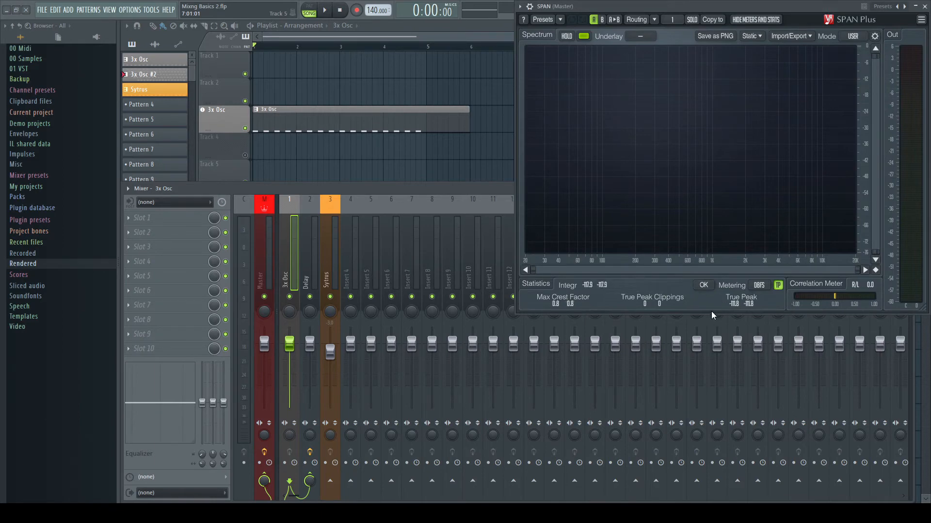
pyautogui.press('space')
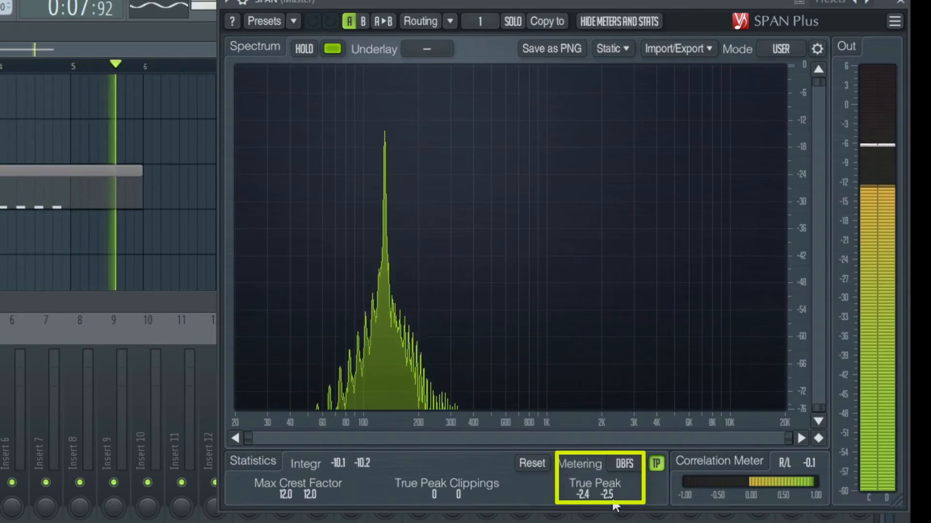
pyautogui.press('space')
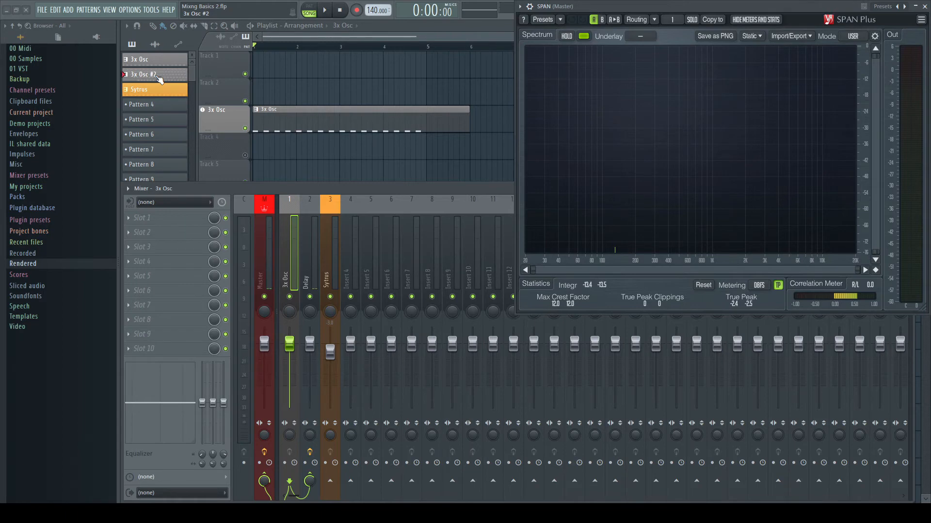
# Hide the mixer and shorten the 3x Osc clip on the playlist to four steps.
pyautogui.press('F9')
pyautogui.moveTo(469, 119); pyautogui.dragTo(264, 119)
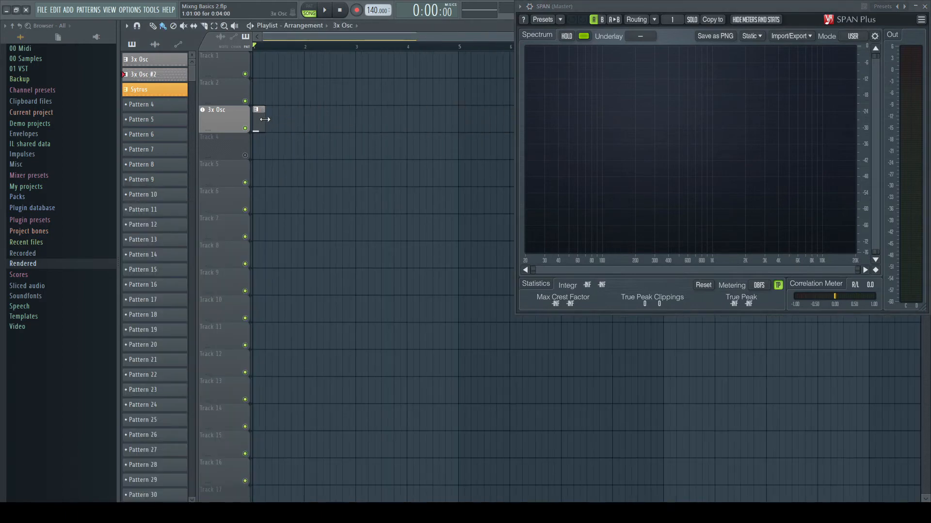
# Play the shortened 3x Osc clip to observe its delay echoes in SPAN.
pyautogui.press('space')
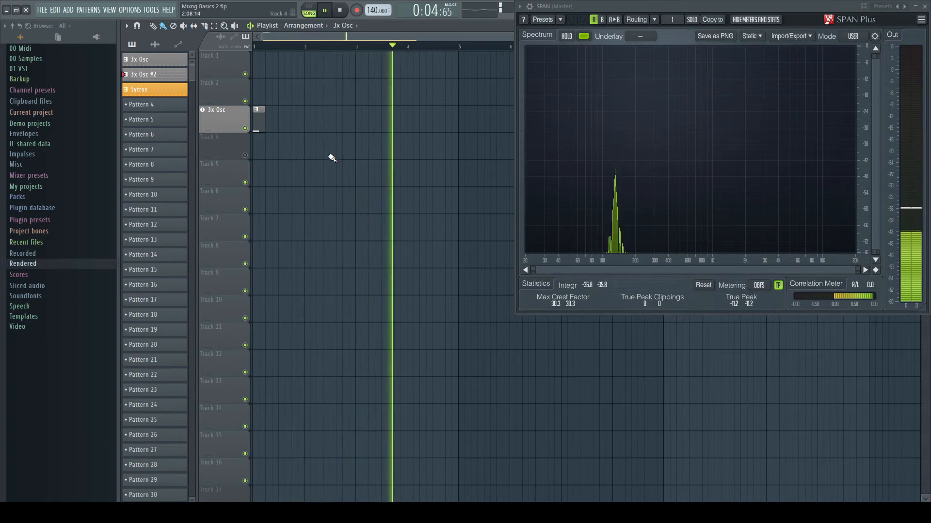
pyautogui.press('space')
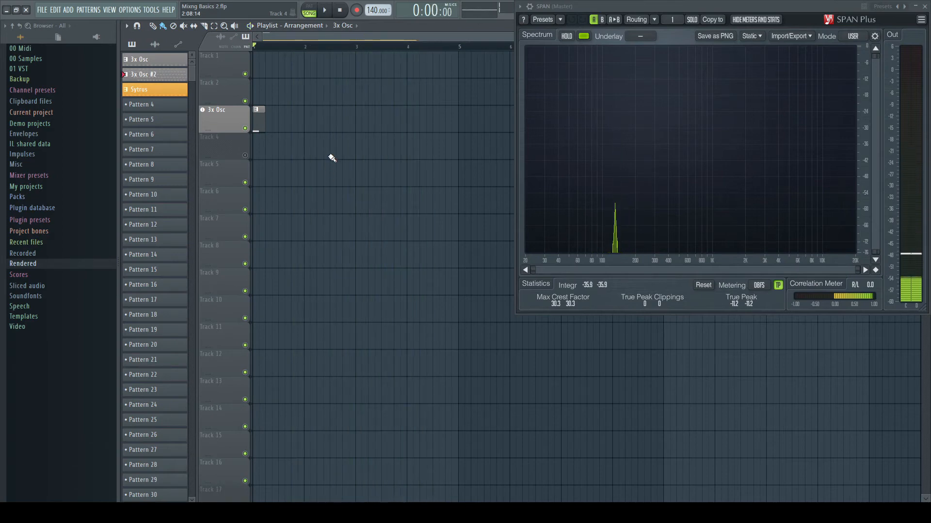
# Place the 3_16ths_3 audio clip at the start of Track 4 and play the arrangement to follow the echoes along its waveform.
pyautogui.click(154, 44)
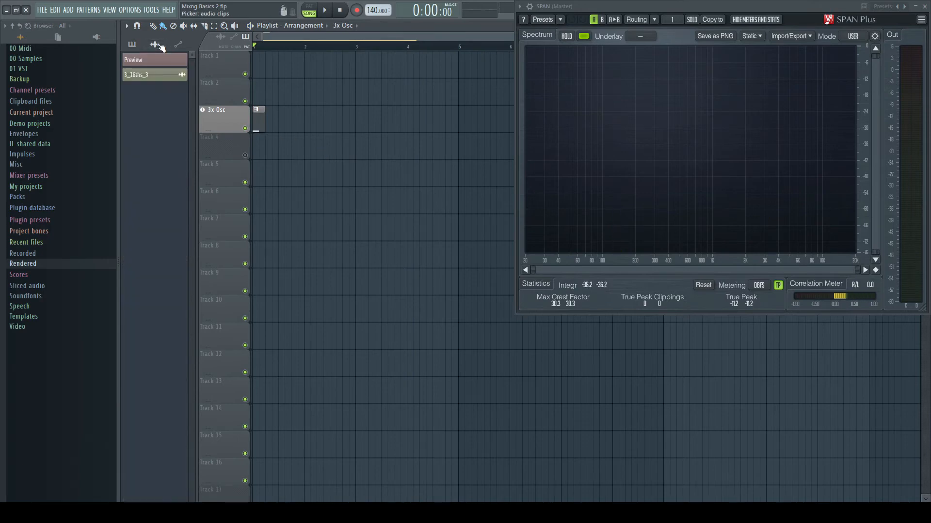
pyautogui.moveTo(148, 75); pyautogui.dragTo(255, 152)
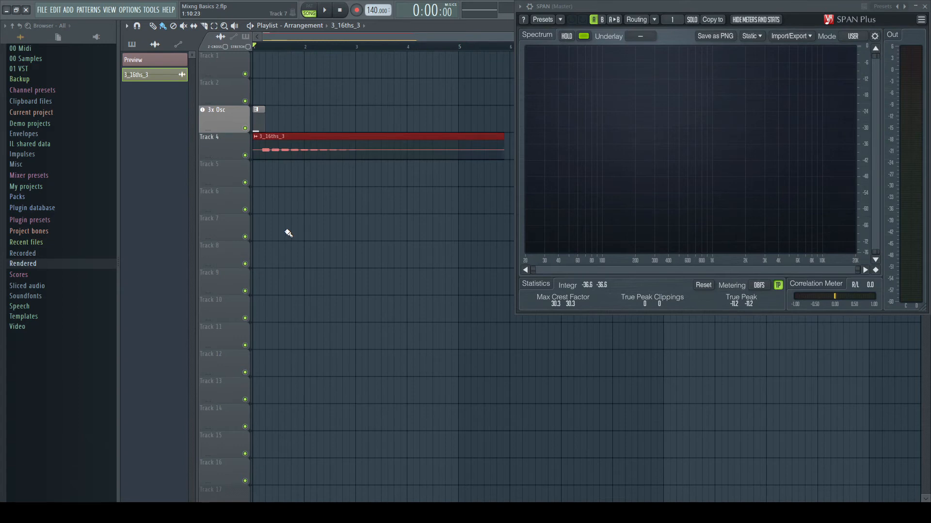
pyautogui.press('F9')
pyautogui.press('F9')
pyautogui.press('space')
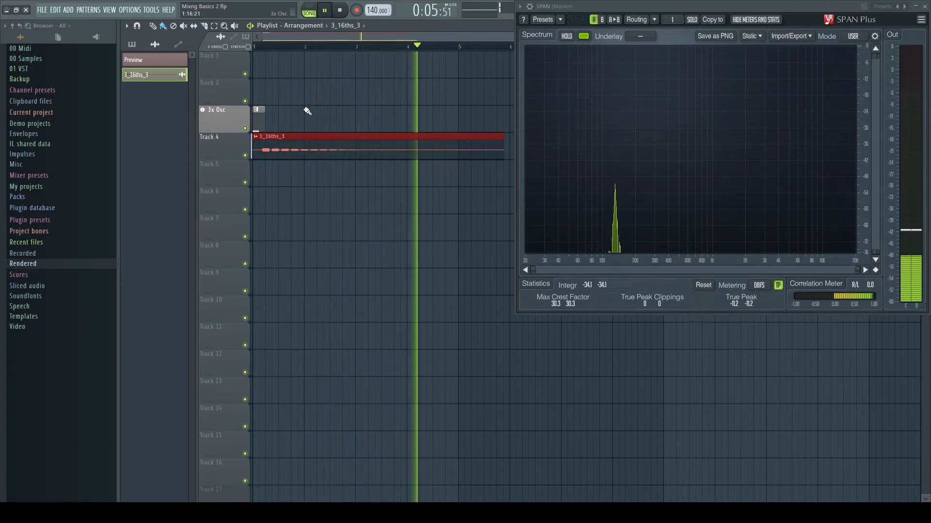
pyautogui.press('space')
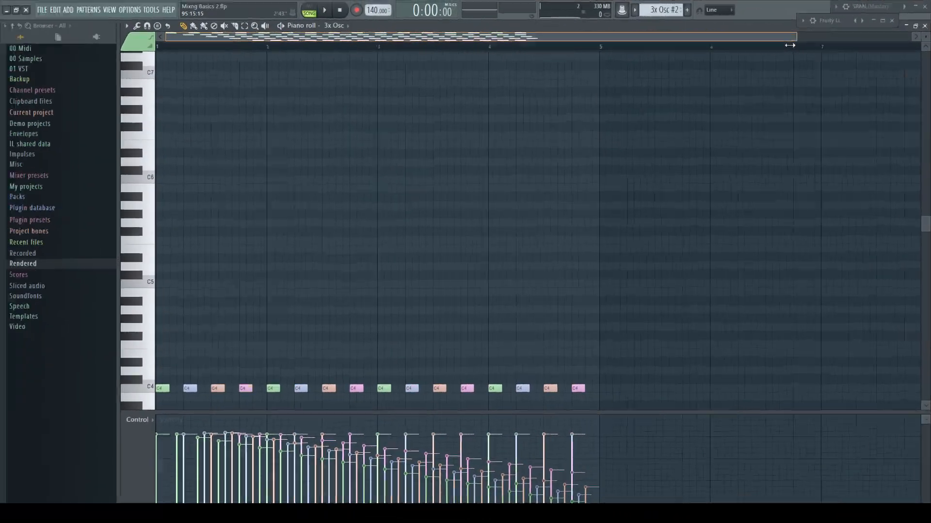
# Fit the four bars of the 3x Osc #2 piano roll in view and examine how the C4 notes' echoes overlap.
pyautogui.moveTo(736, 44); pyautogui.dragTo(612, 48)
pyautogui.scroll(-10, 643, 183)
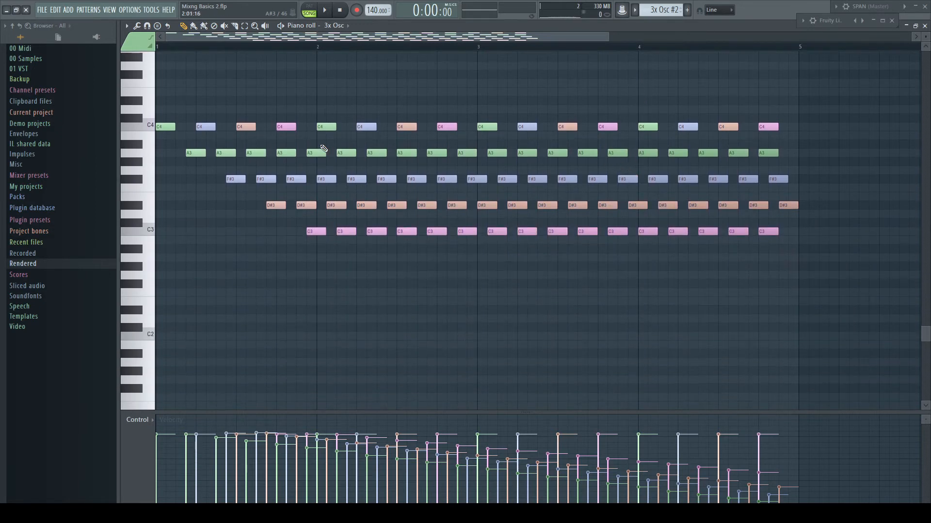
pyautogui.click(165, 127)
pyautogui.click(244, 127)
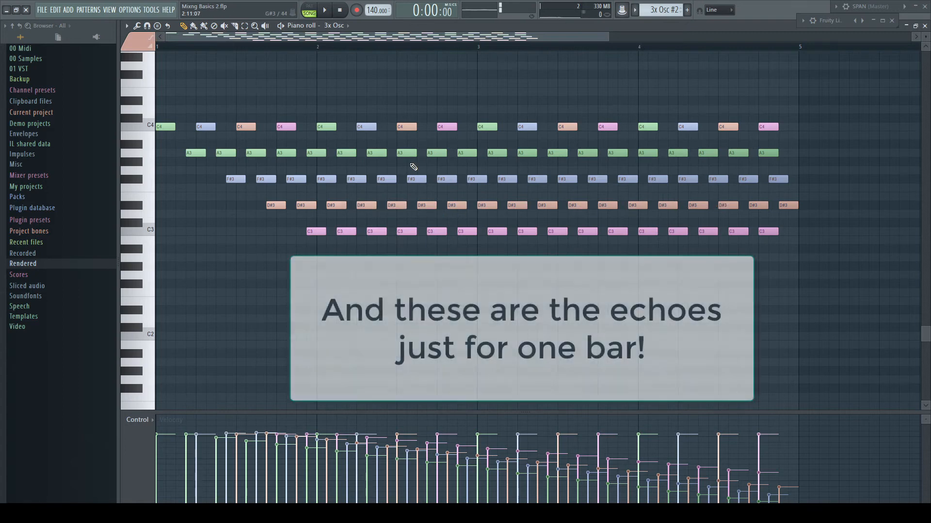
pyautogui.click(287, 127)
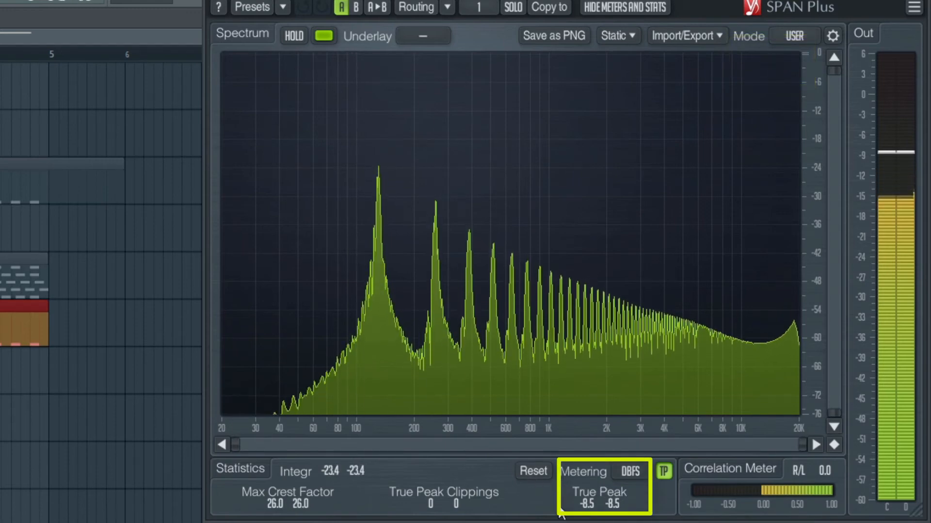
# Unmute the Delay mixer channel and play the Sytrus clip to measure its level with unfiltered echoes in SPAN.
pyautogui.press('space')
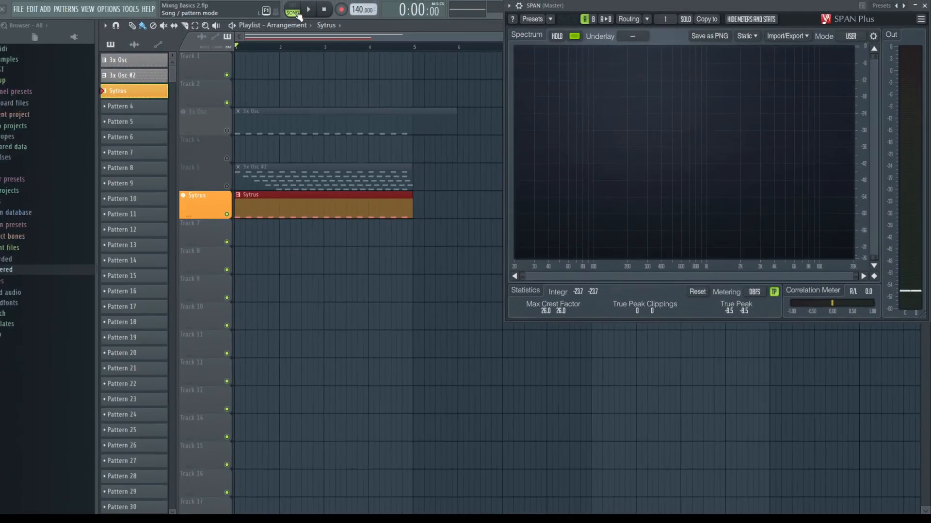
pyautogui.press('F9')
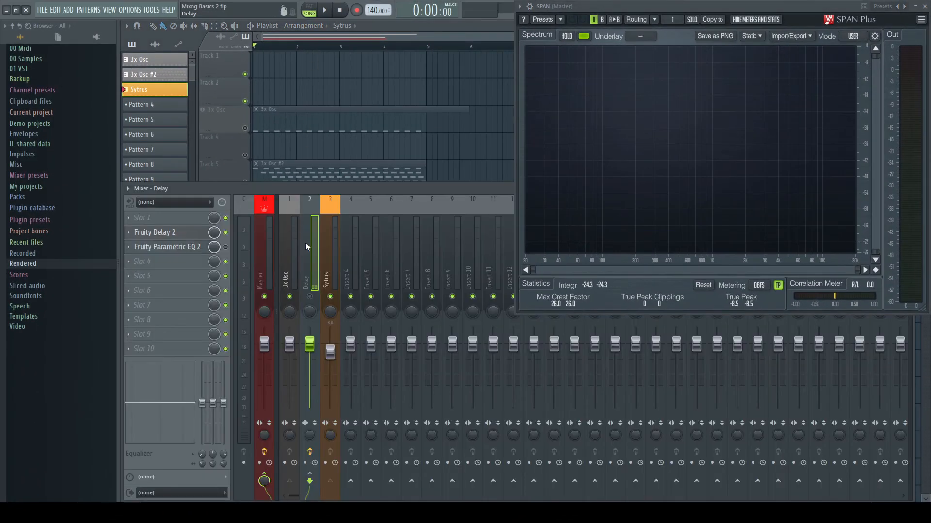
pyautogui.click(332, 261)
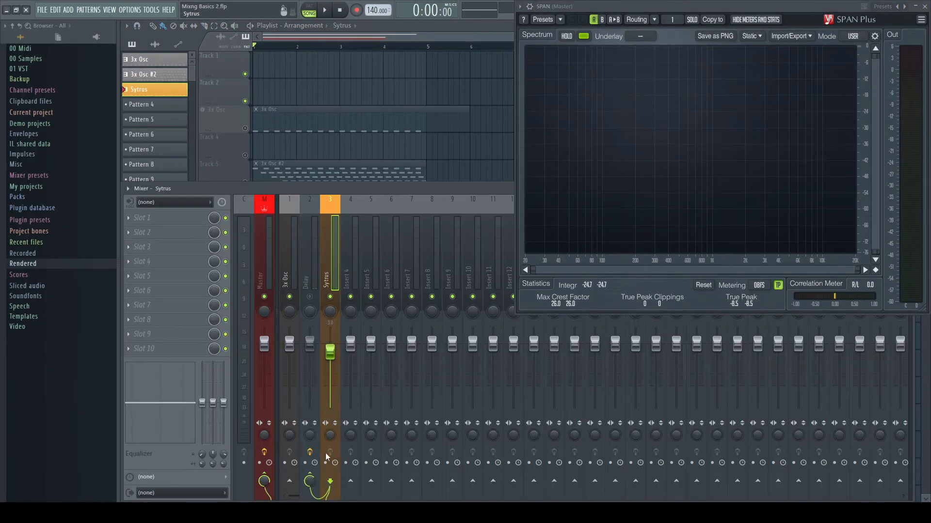
pyautogui.click(313, 279)
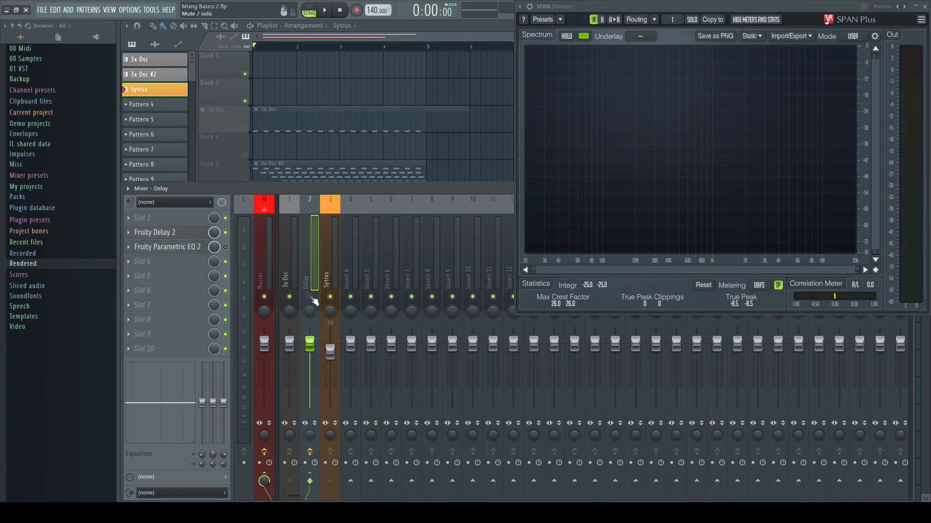
pyautogui.press('space')
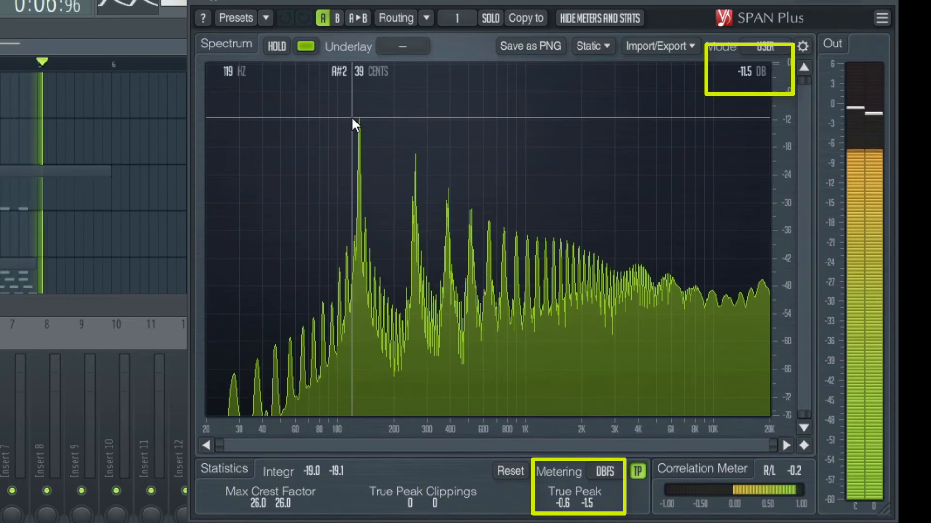
pyautogui.press('space')
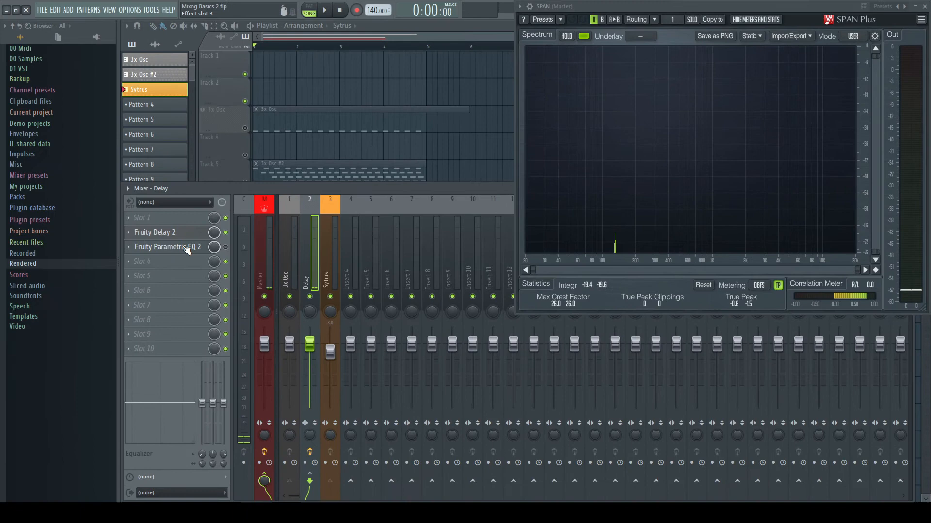
# Inspect the filter curve of Fruity Parametric EQ 2 on the Delay channel, then minimize the equalizer.
pyautogui.click(187, 248)
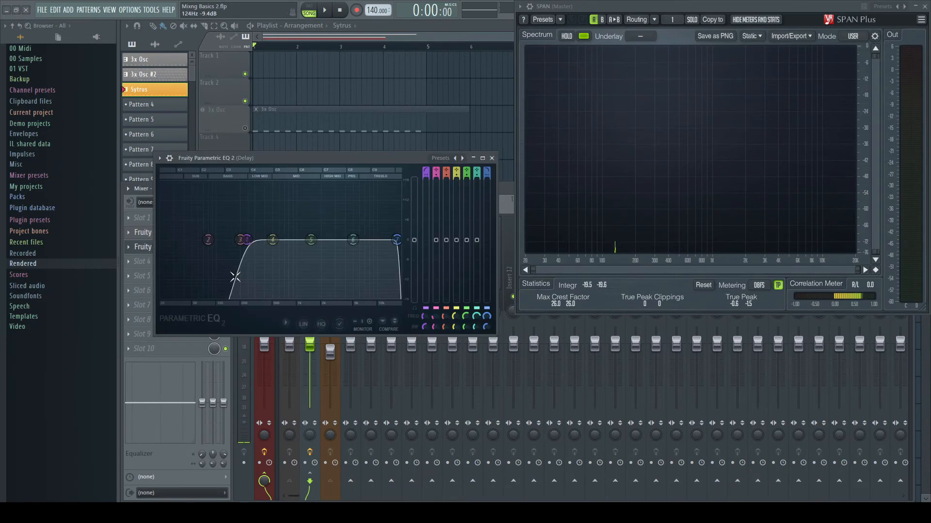
pyautogui.moveTo(270, 240); pyautogui.dragTo(251, 247)
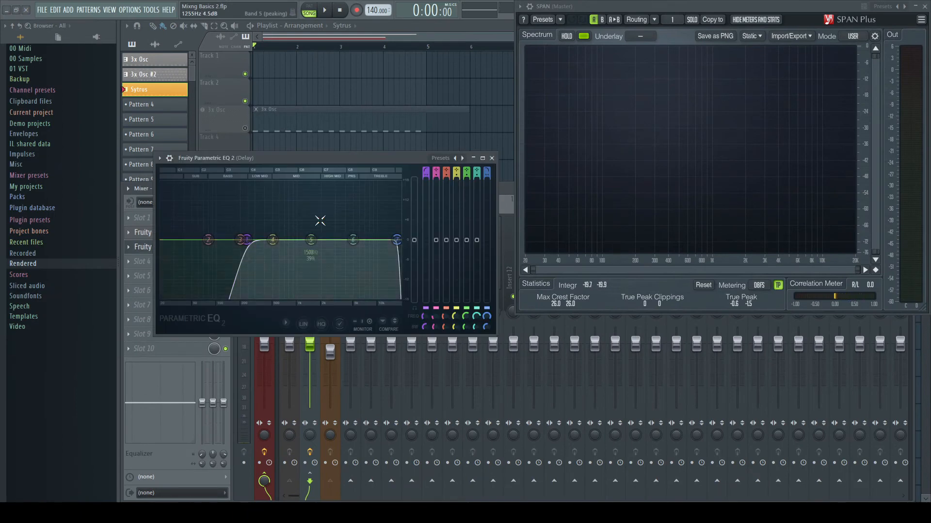
pyautogui.click(473, 158)
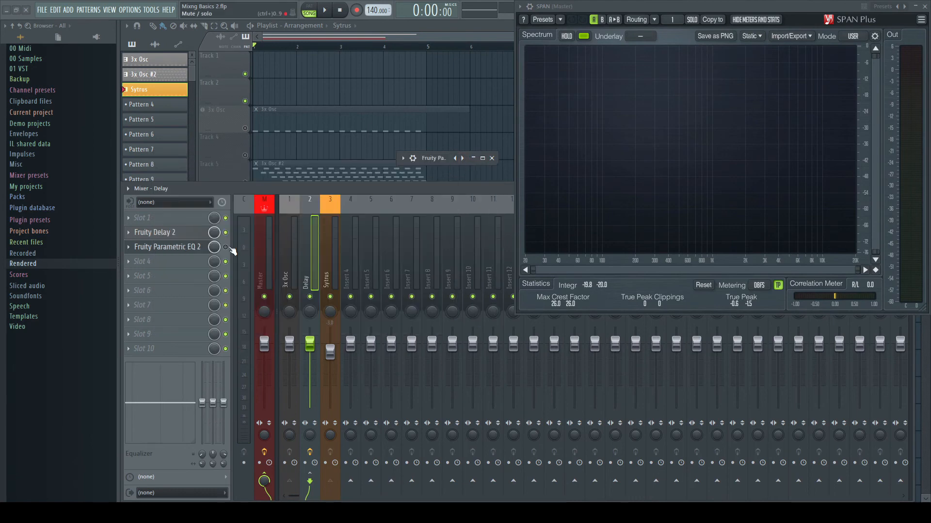
# Enable Fruity Parametric EQ 2 on the Delay channel, and replay with reset SPAN statistics to measure the filtered echoes' true peak.
pyautogui.click(703, 285)
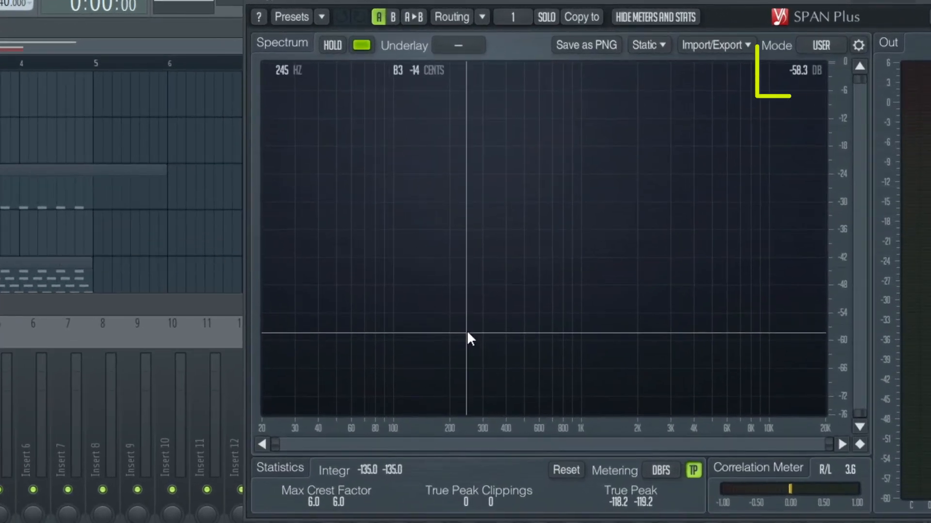
pyautogui.press('space')
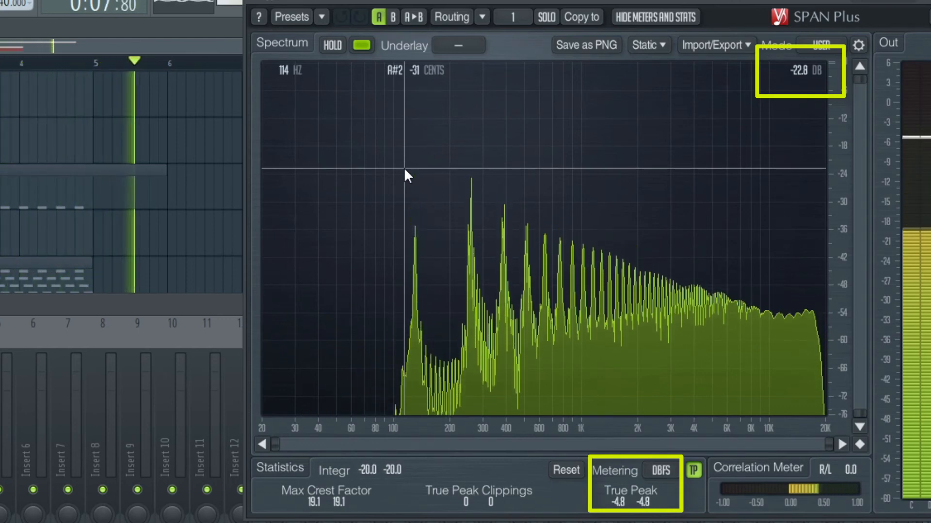
pyautogui.press('space')
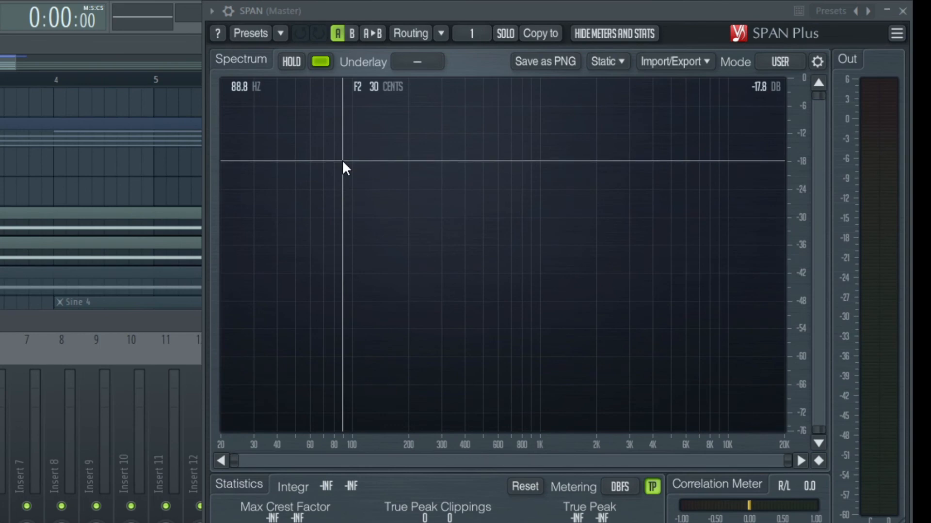
# Play the centered Sine 1 and Sine 2 clips together to measure their combined level in SPAN.
pyautogui.press('space')
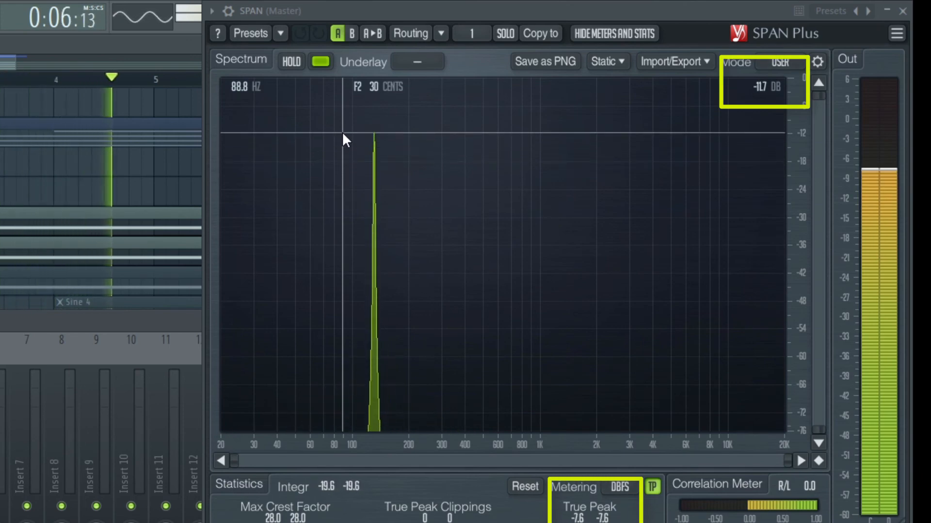
pyautogui.press('space')
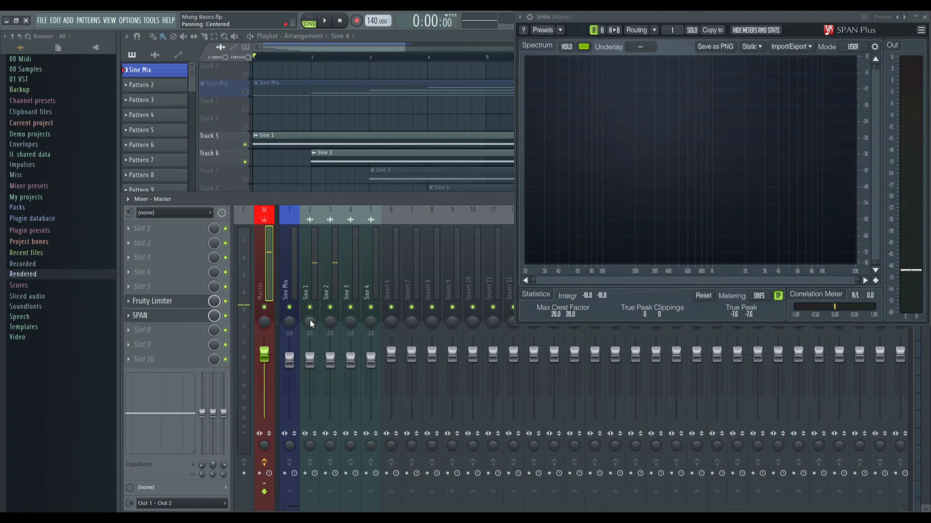
# Pan Sine 1 left and Sine 2 right in the mixer, and replay them with reset SPAN statistics to measure the true peak.
pyautogui.moveTo(294, 338); pyautogui.dragTo(294, 320)
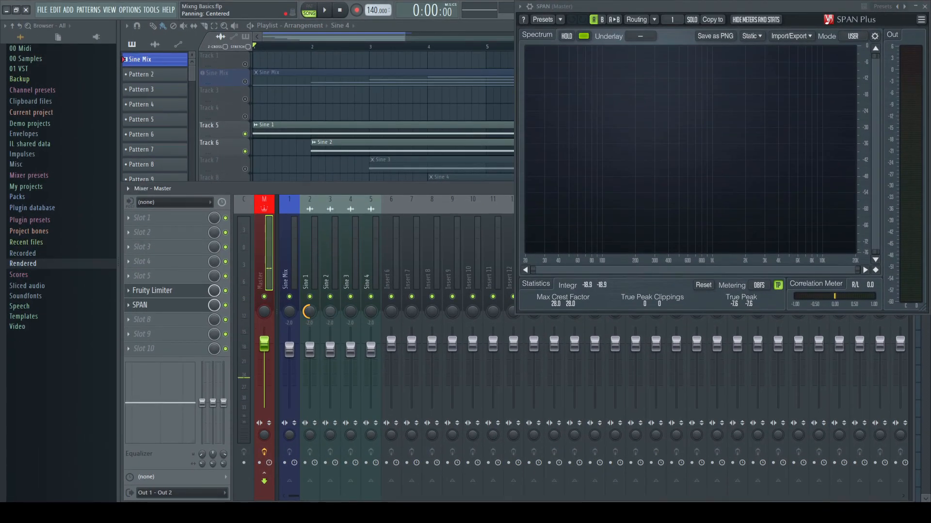
pyautogui.click(702, 284)
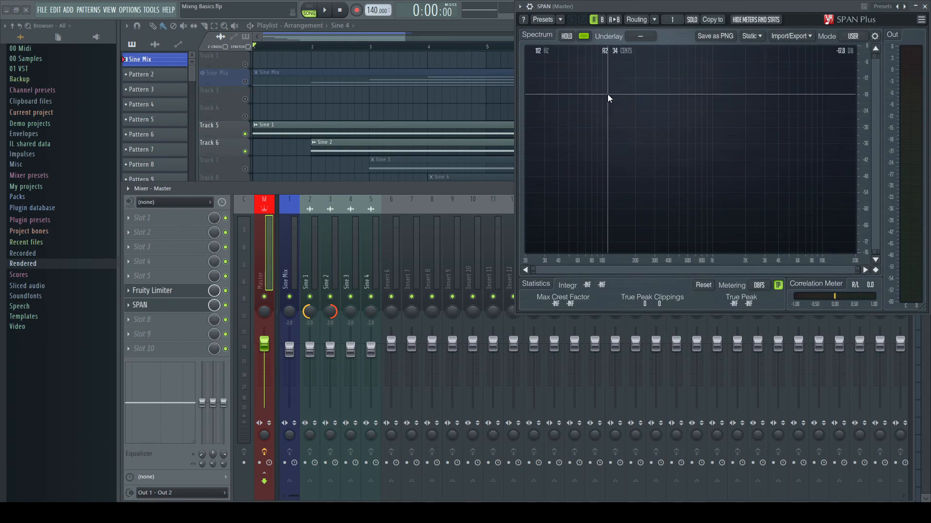
pyautogui.press('space')
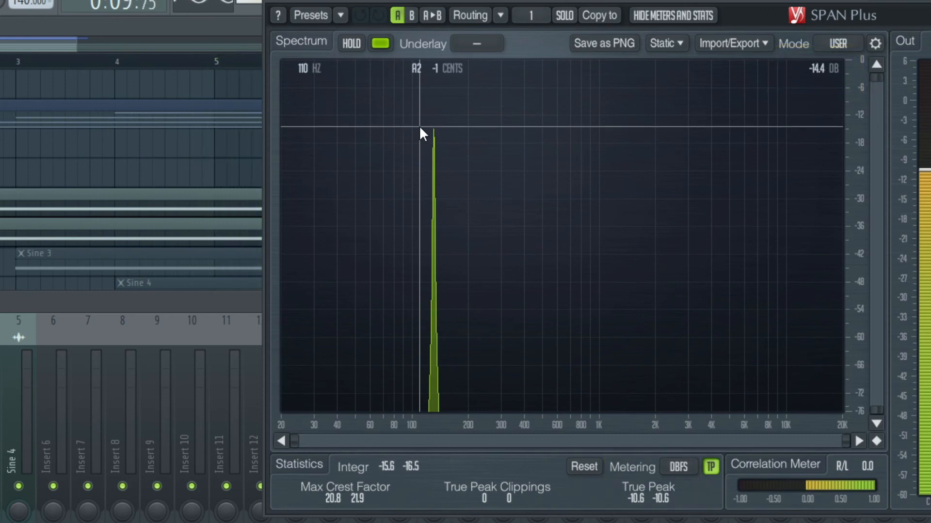
pyautogui.press('space')
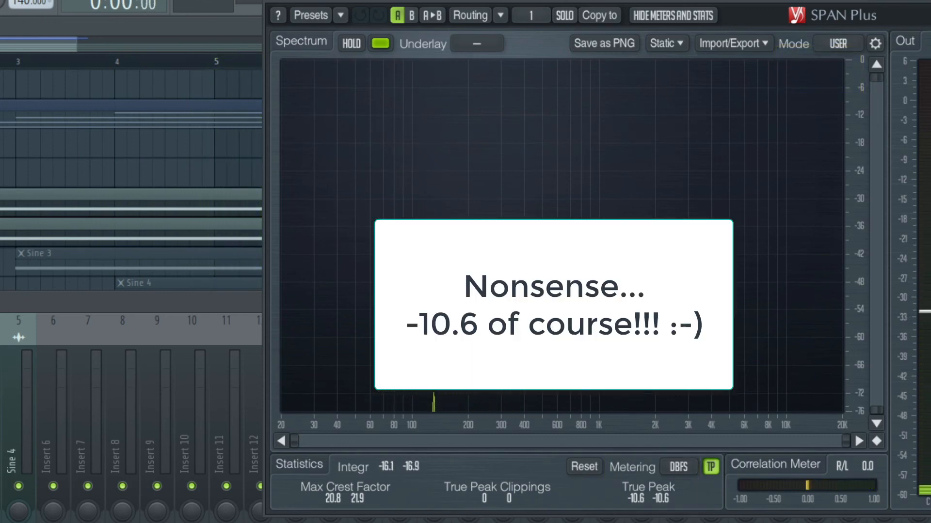